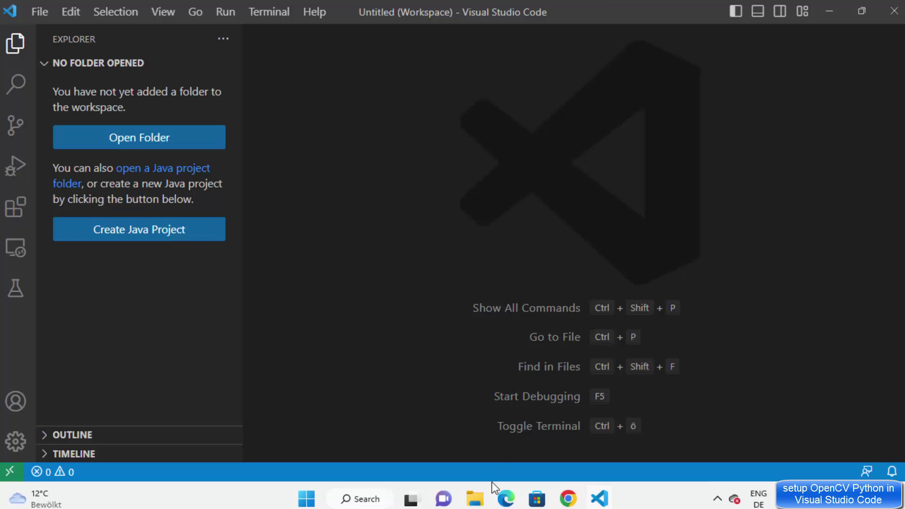
Switch to File Explorer and create a folder named opencvApp in Documents, returning to Visual Studio Code when done.
click(475, 498)
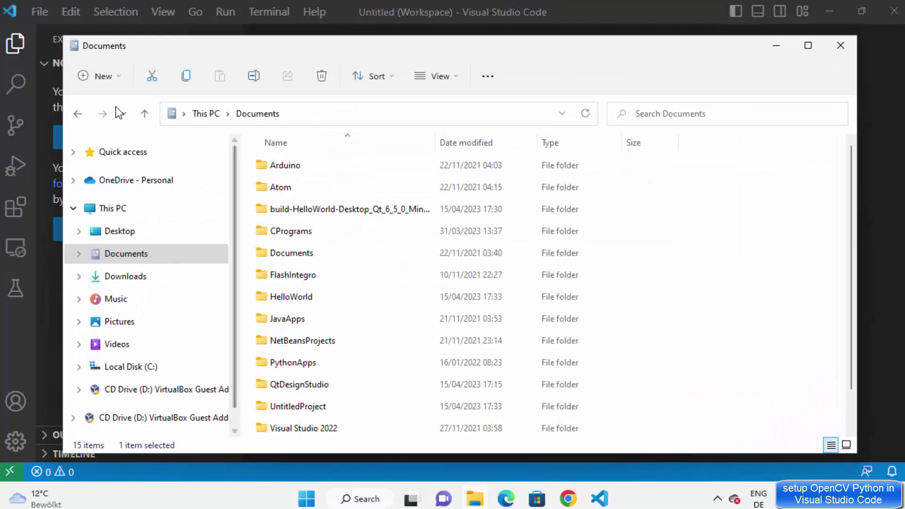
click(86, 74)
click(94, 107)
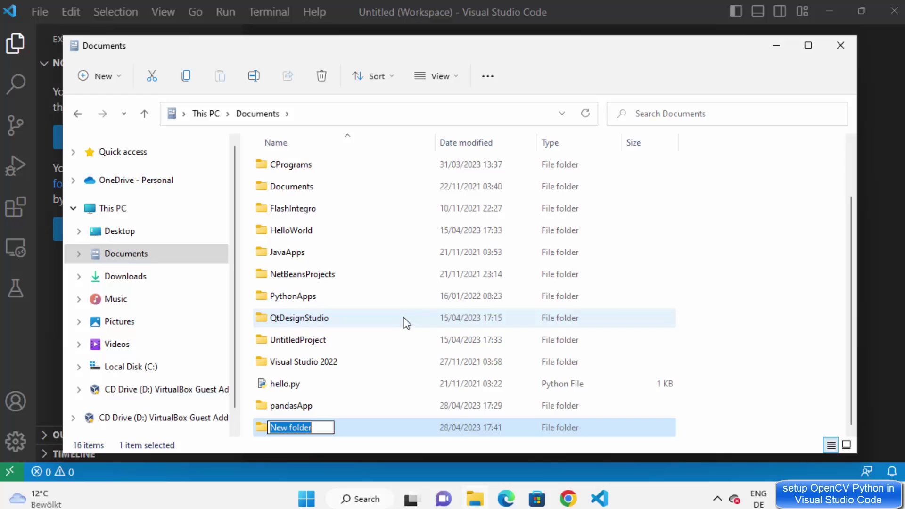
text(open)
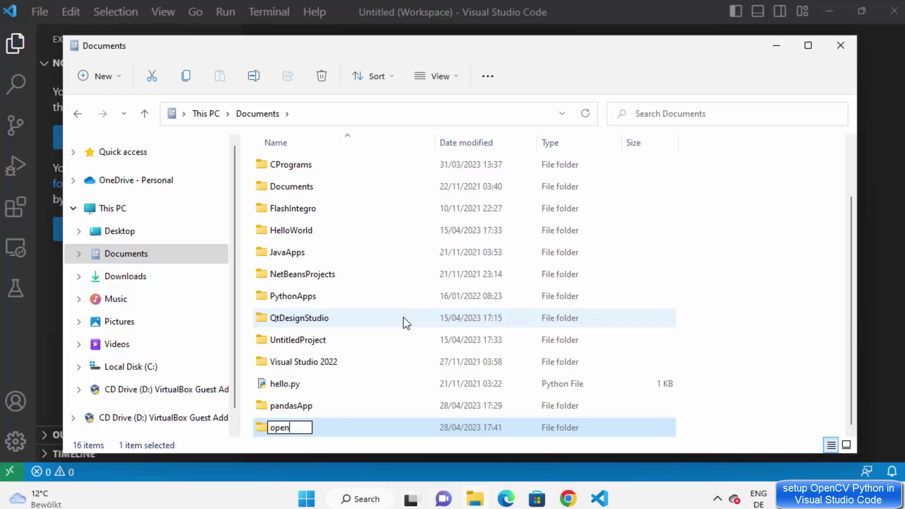
text(cvApp)
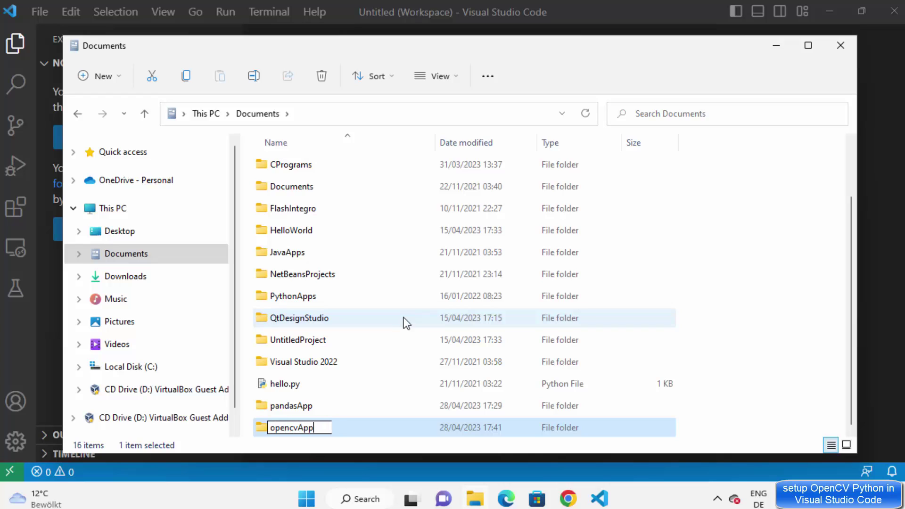
key(Return)
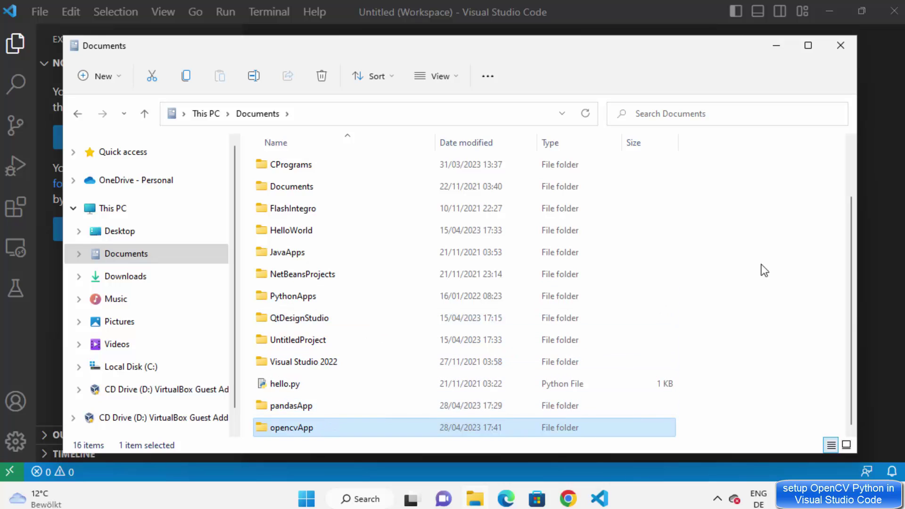
click(871, 270)
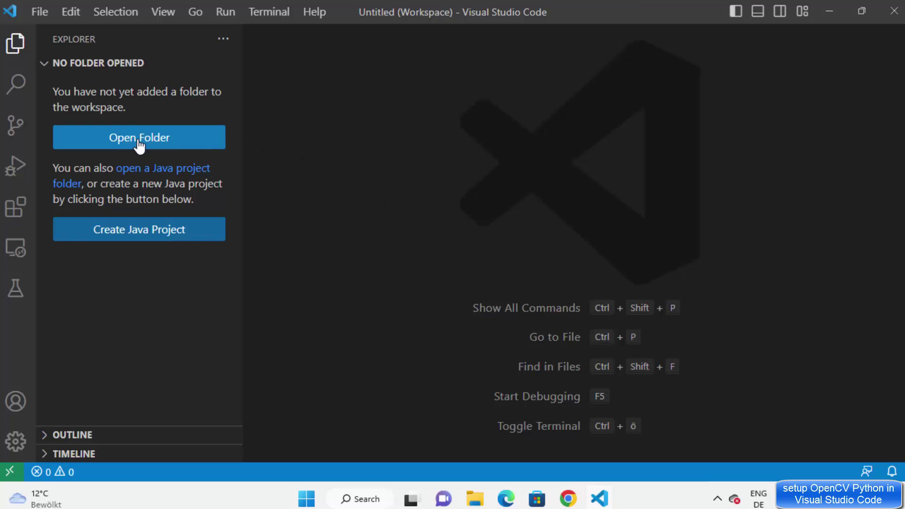
Open the opencvApp folder from Documents in the editor without saving the current workspace, and trust its authors.
click(40, 13)
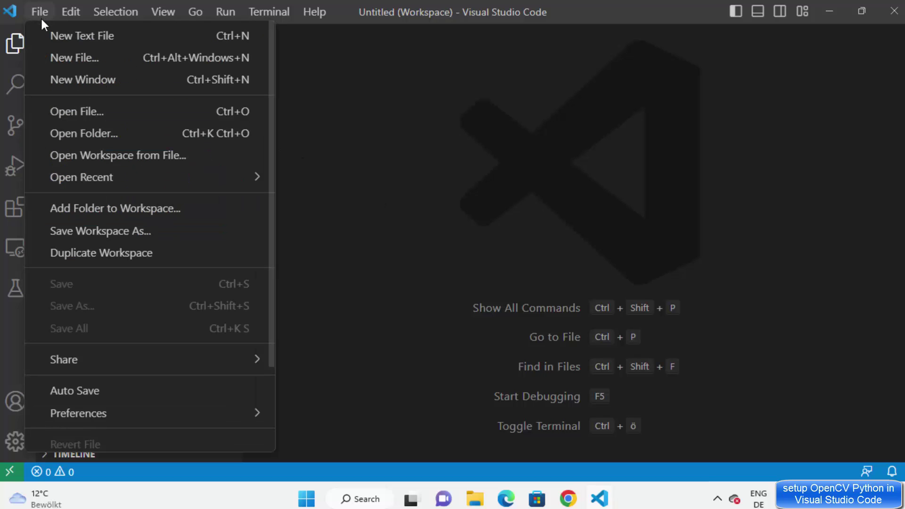
click(84, 133)
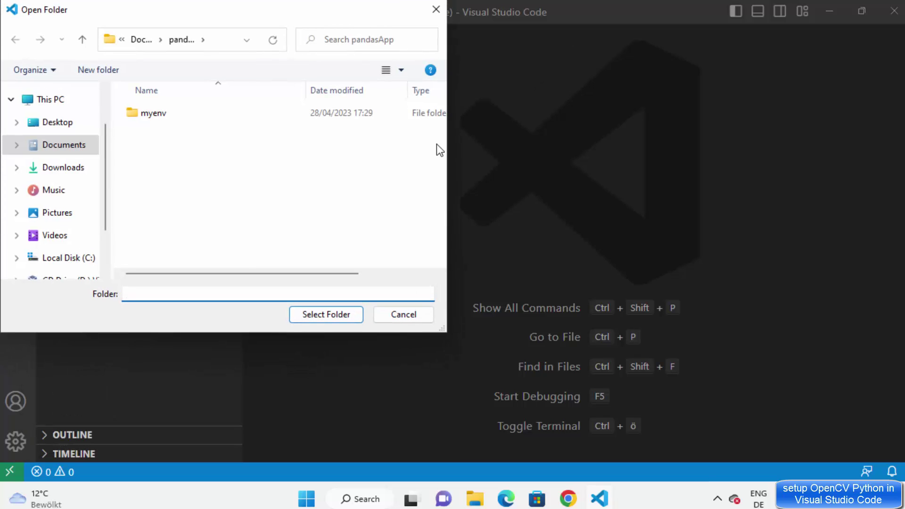
click(150, 41)
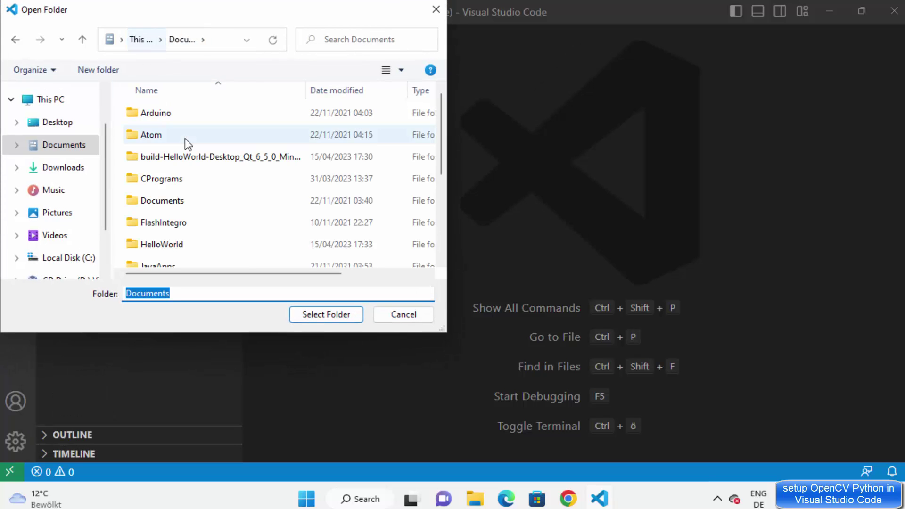
scroll(185, 140, down, 3)
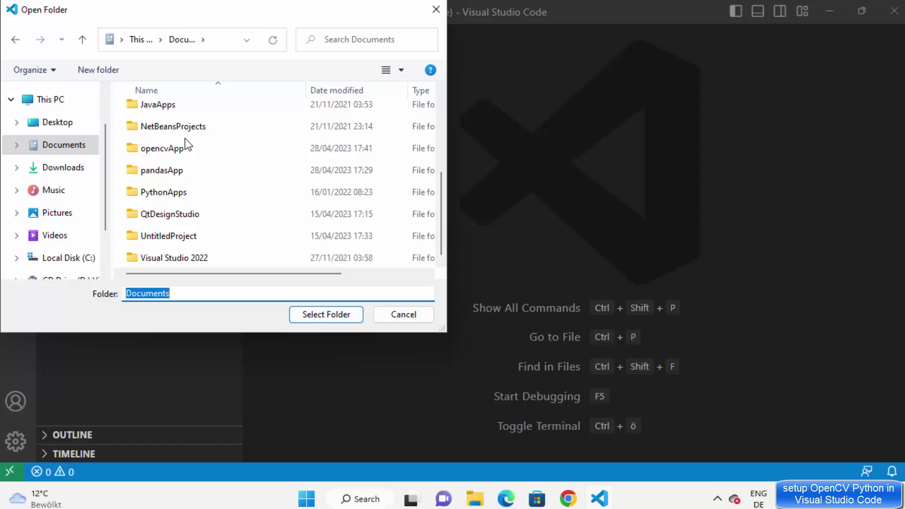
click(183, 147)
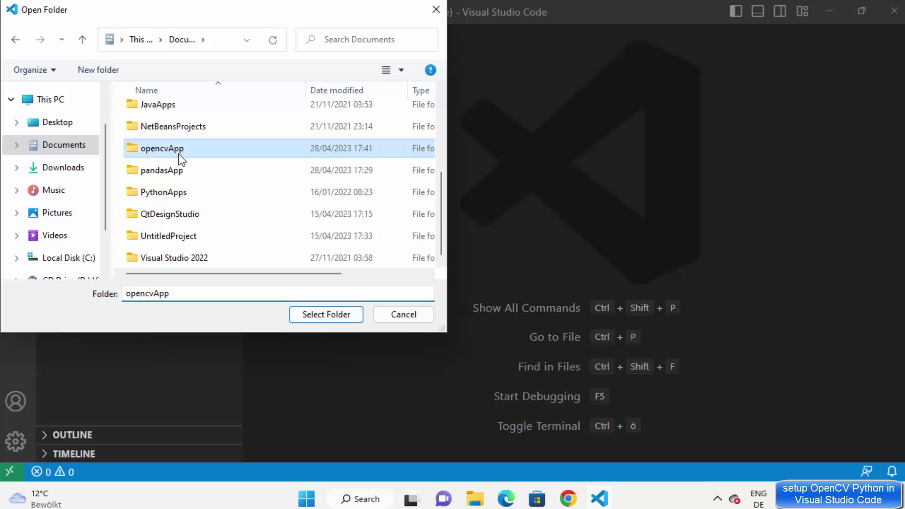
click(322, 316)
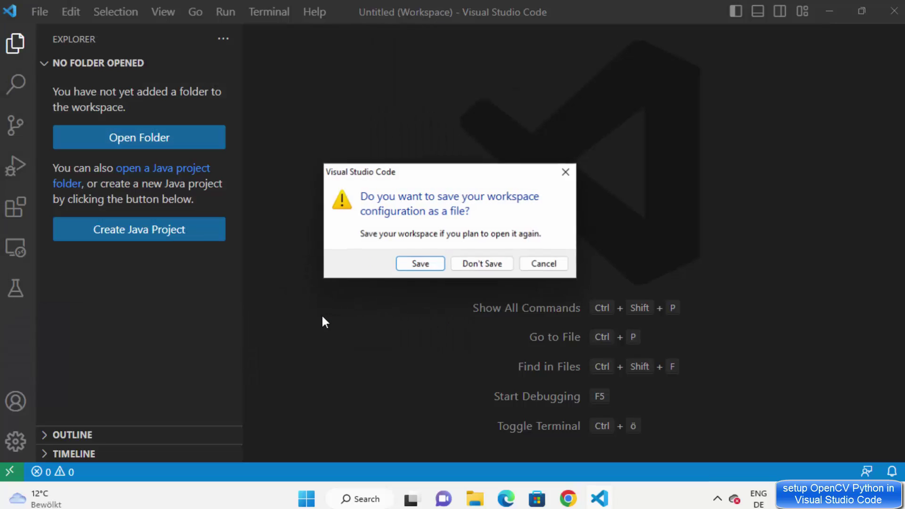
click(462, 264)
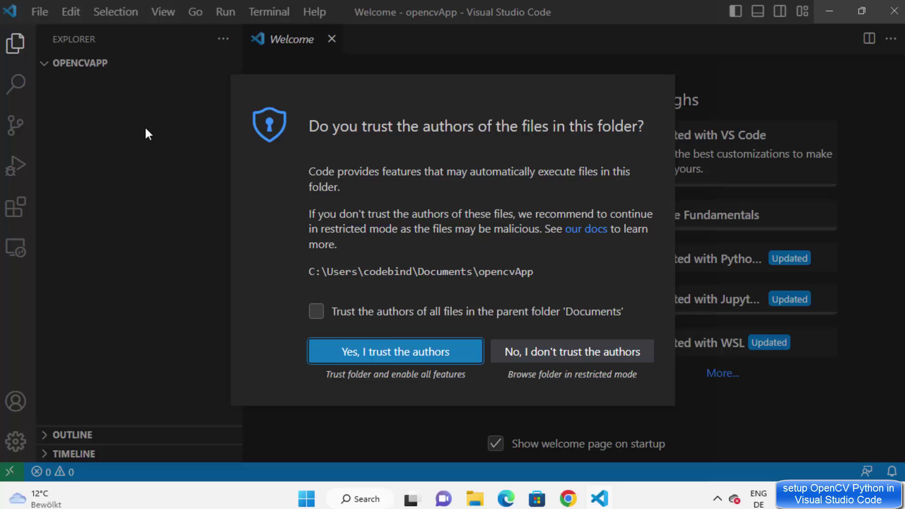
click(366, 354)
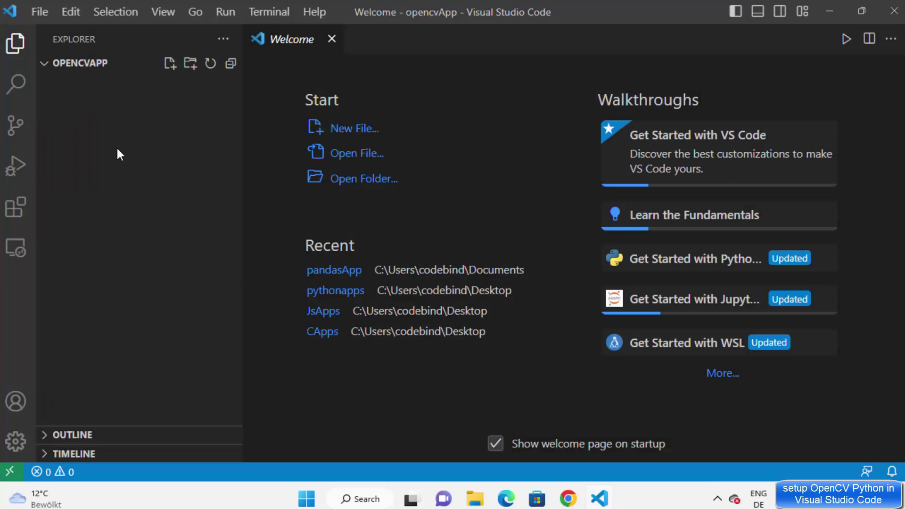
Create test.py containing OpenCV code that draws a green line, red rectangle and blue circle on a blank 512 x 512 image, and save it.
click(170, 64)
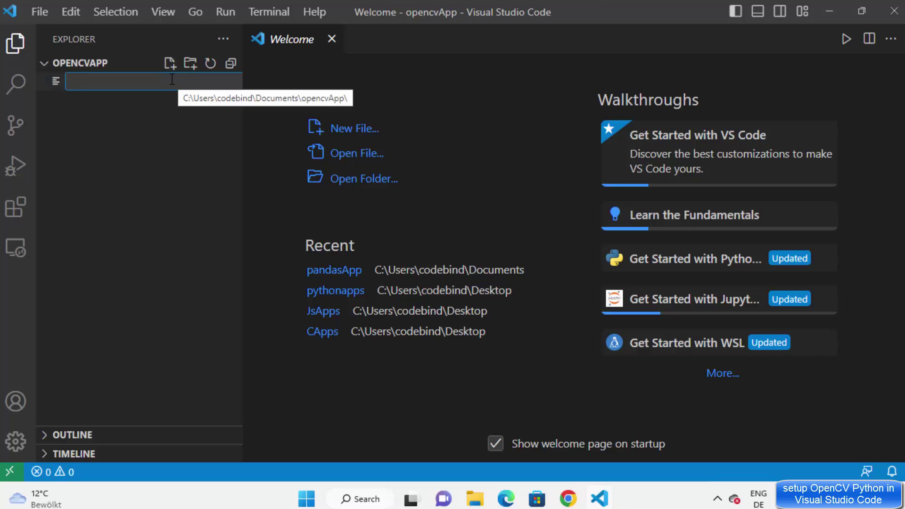
text(test)
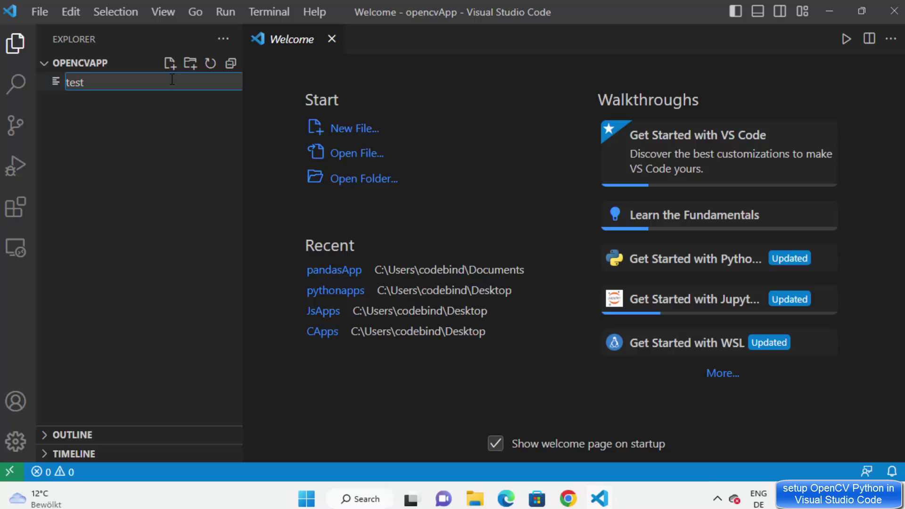
text(.py)
key(Return)
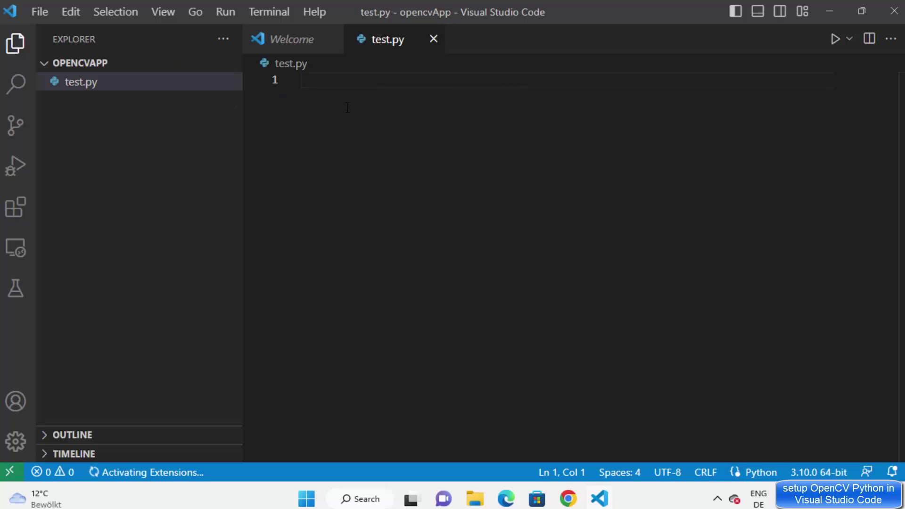
text(import cv2  # create a numpy array filled with zeros to use as a blank image image = np.zeros((512, 512, 3), np.uint8)  # draw a green line on the image cv2.line(image, (0, 0), (511, 511), (0, 255, 0), 5)  # draw a red rectangle on the image cv2.rectangle(image, (384, 0), (510, 128), (0, 0, 255), 3)  # draw a blue circle on the image cv2.circle(image, (447, 63), 63, (255, 0, 0), -1)  # display the image cv2.imshow('Image', image)  # wait for a key press and then close the window cv2.waitKey(0) cv2.destroyAllWindows())
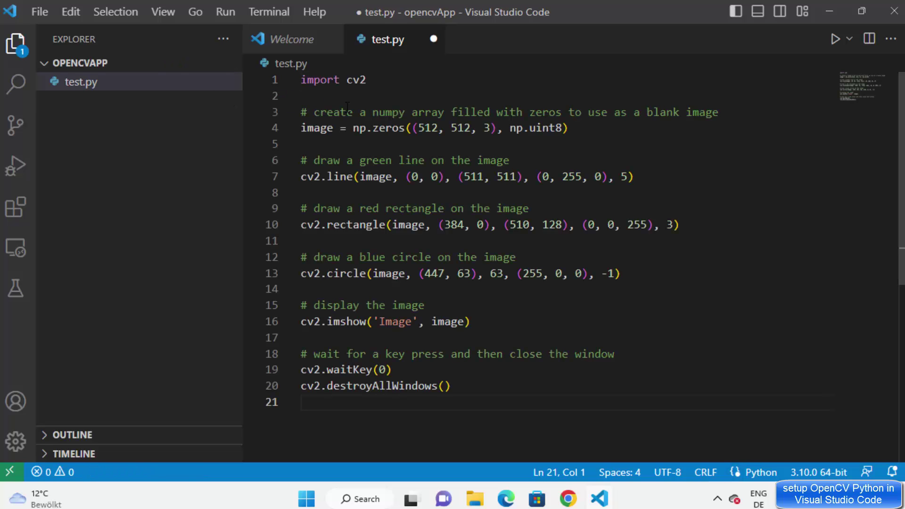
key(ctrl+s)
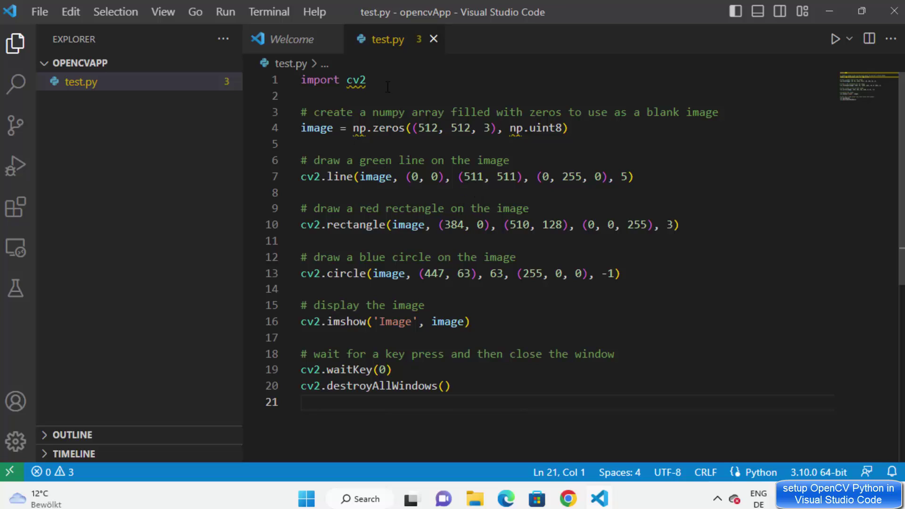
Inspect the flagged cv2 import on line 1 of test.py and read its problem description.
click(367, 80)
shift+click(354, 79)
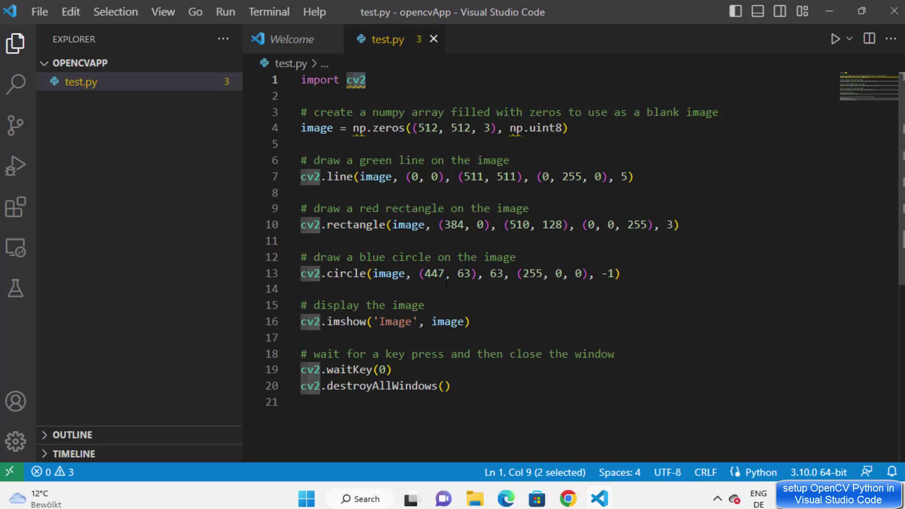
click(498, 306)
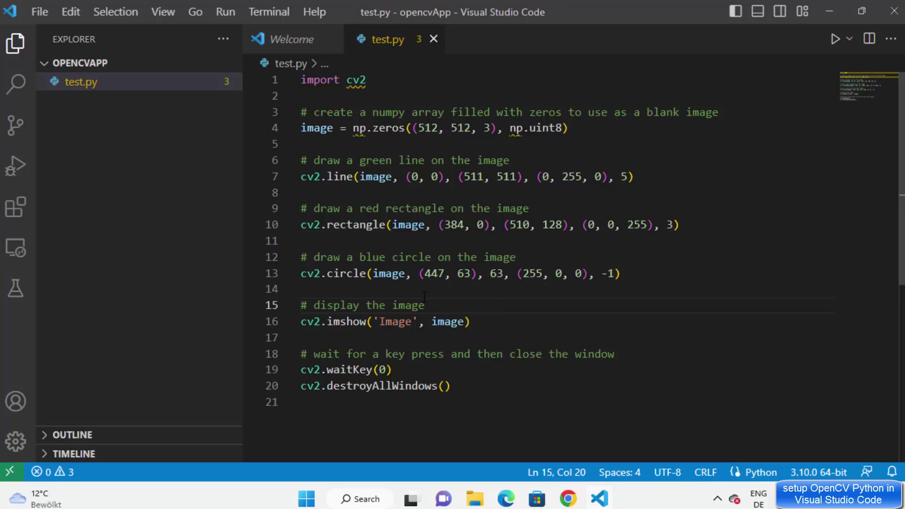
click(510, 293)
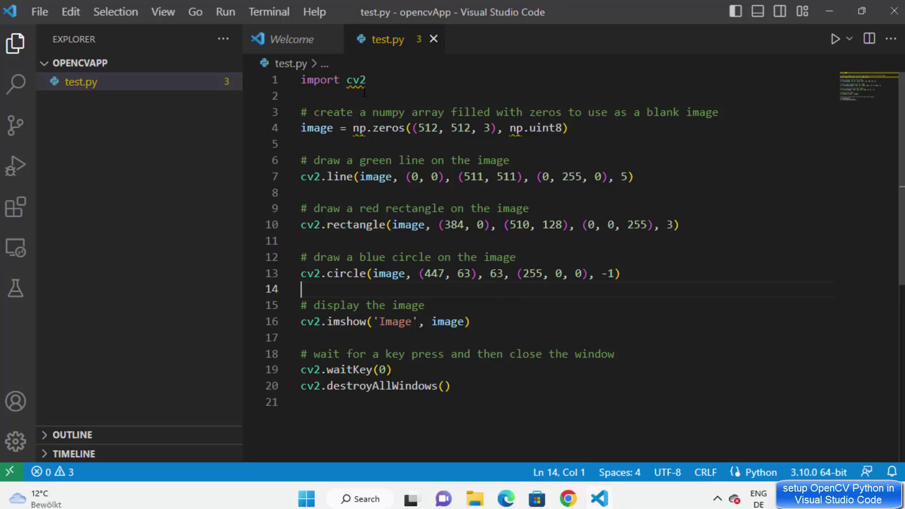
mouse_move(350, 77)
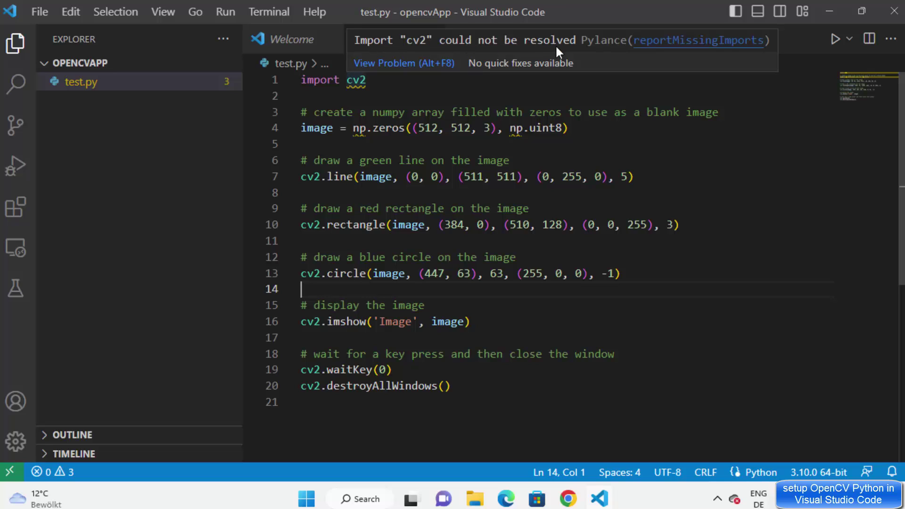
click(437, 113)
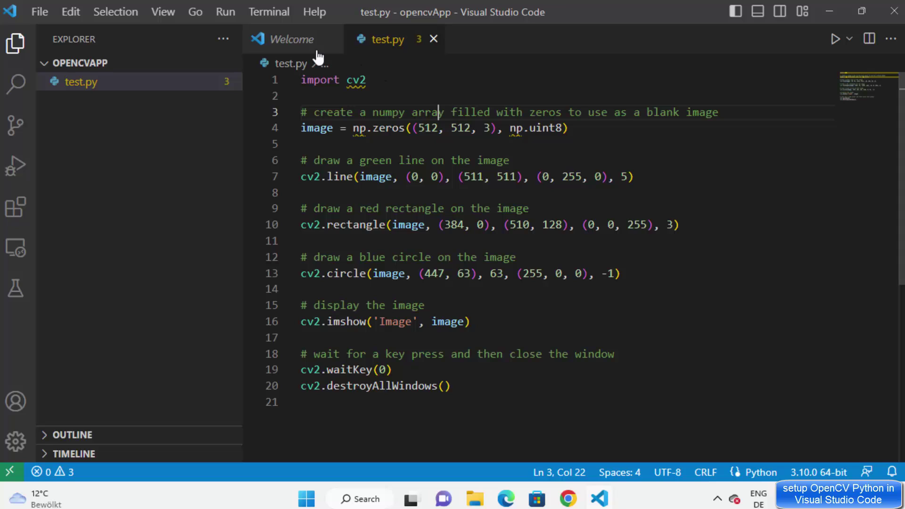
Open a new terminal in the opencvApp folder.
click(270, 14)
click(279, 35)
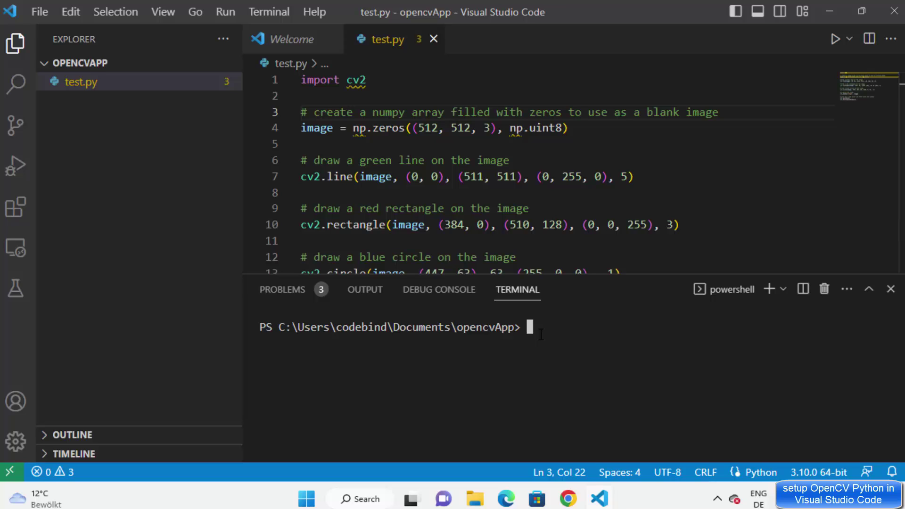
text(python)
key(BackSpace)
key(BackSpace)
key(BackSpace)
key(BackSpace)
key(BackSpace)
key(BackSpace)
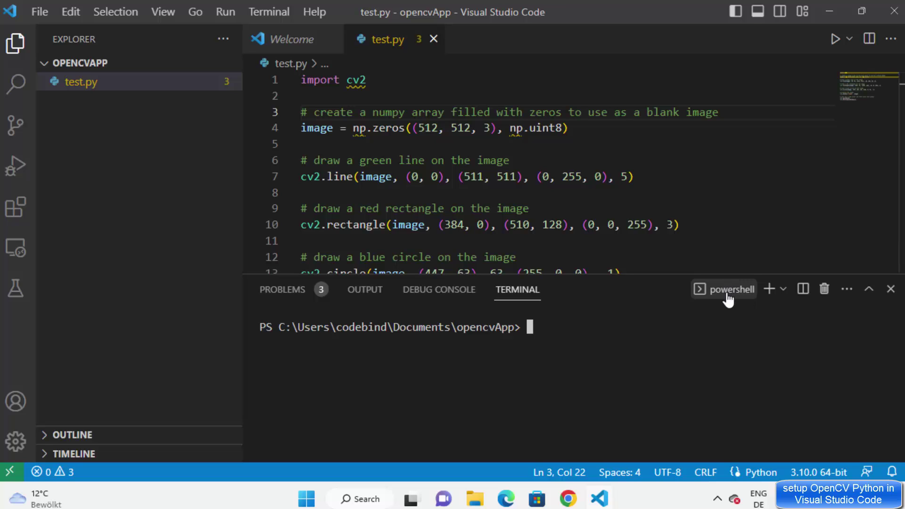
Start a Command Prompt terminal and remove the PowerShell one.
click(782, 290)
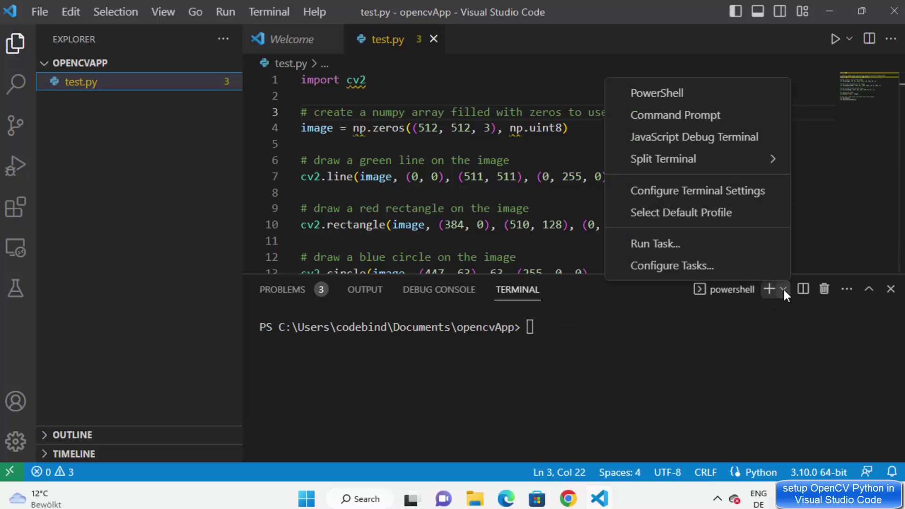
click(724, 117)
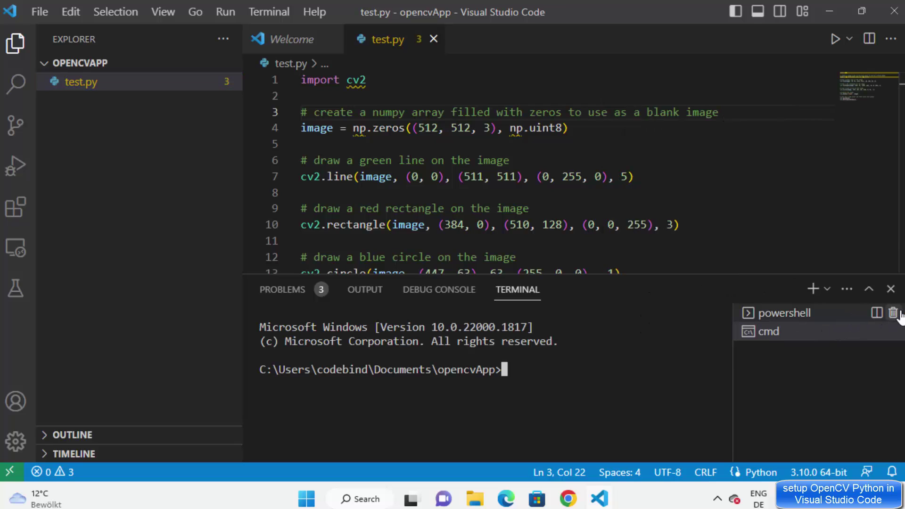
click(893, 312)
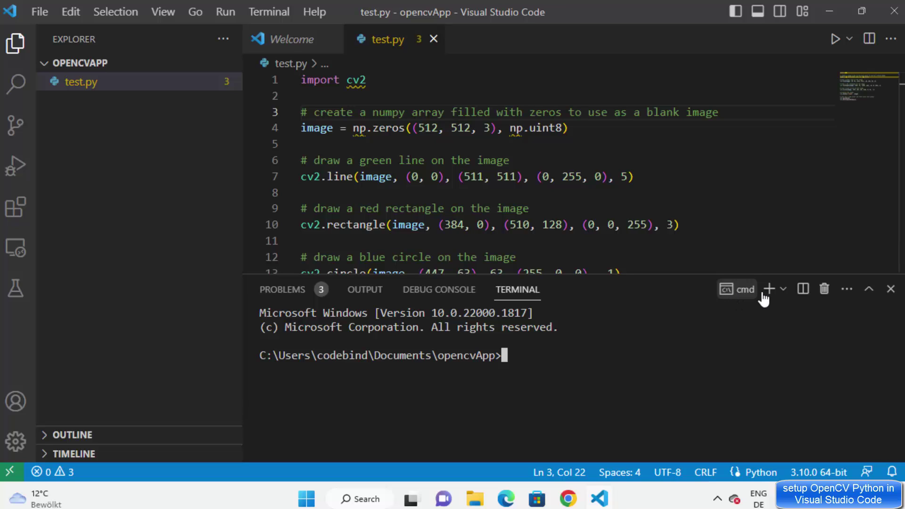
click(787, 288)
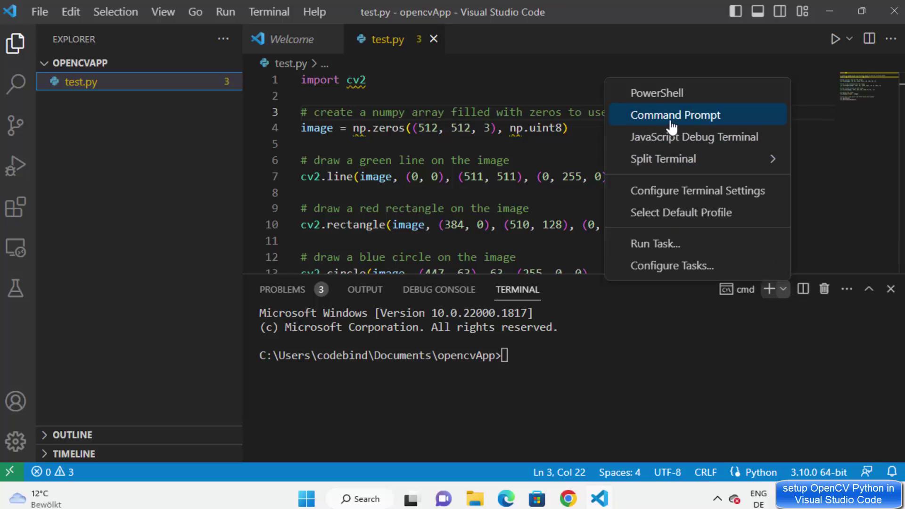
click(583, 349)
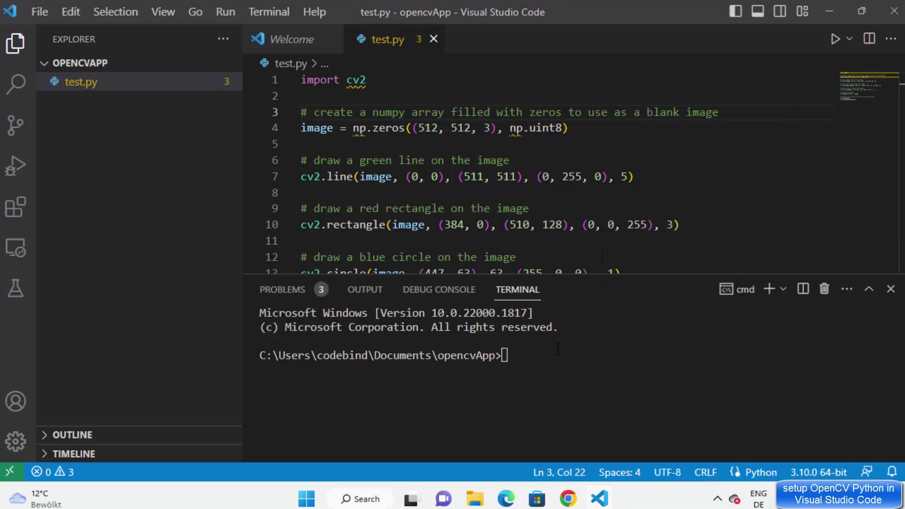
Create a virtual environment by running python -m venv myenv, and select it for the workspace folder.
click(560, 364)
text(python -m venv )
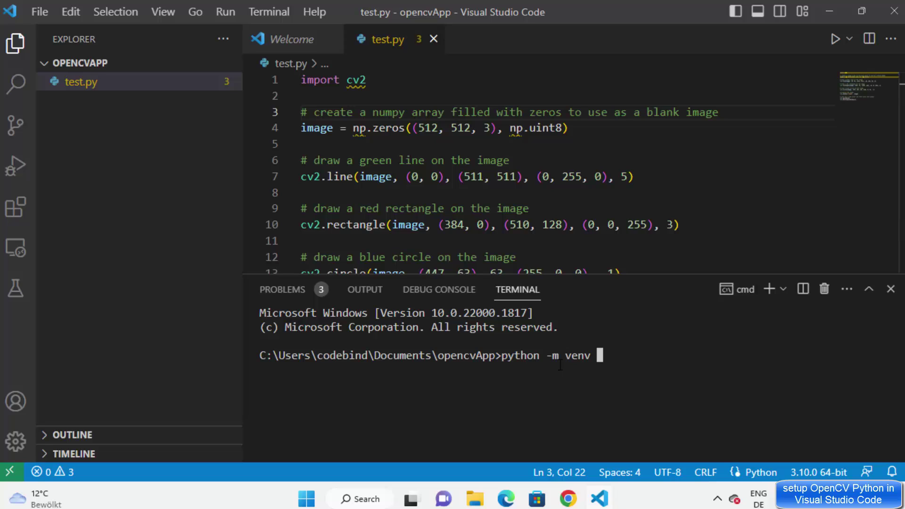
text(myenv)
double_click(611, 355)
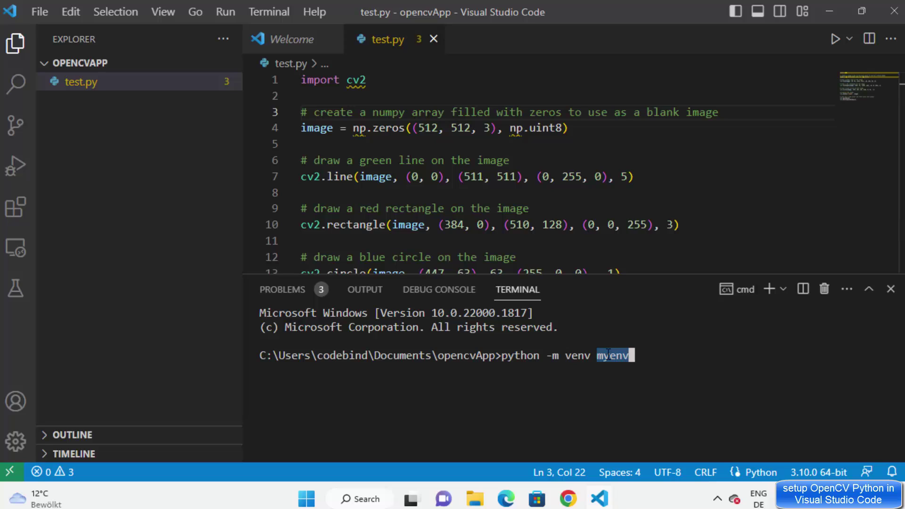
key(ctrl+c)
key(Return)
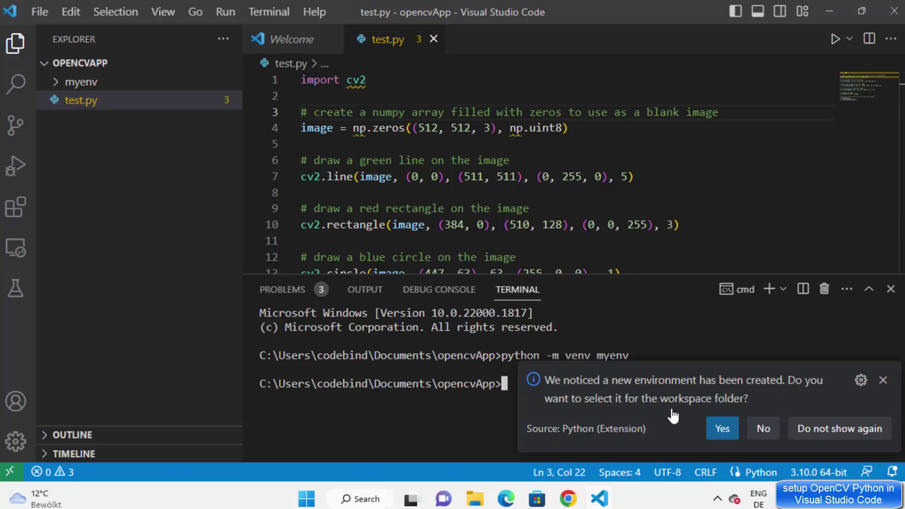
click(722, 430)
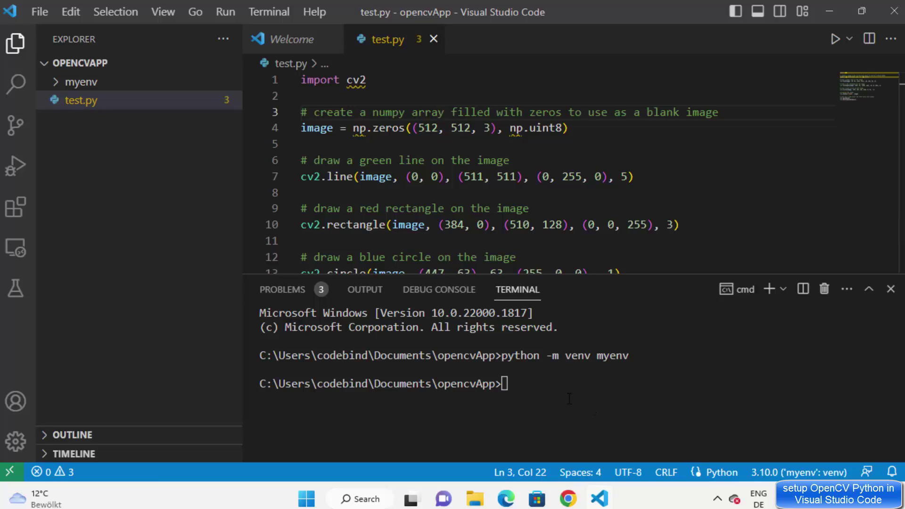
Look through the myenv folder and its Scripts subfolder in the project tree, then collapse both.
click(555, 383)
click(62, 83)
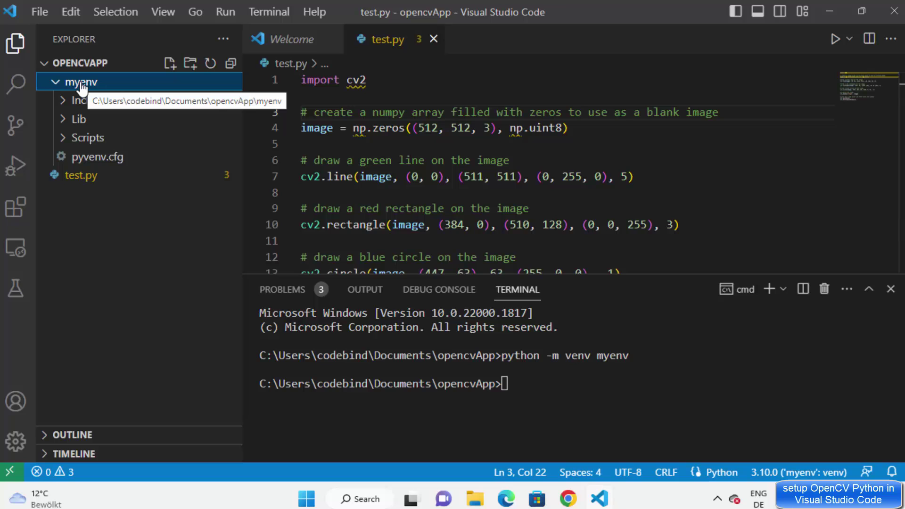
click(65, 139)
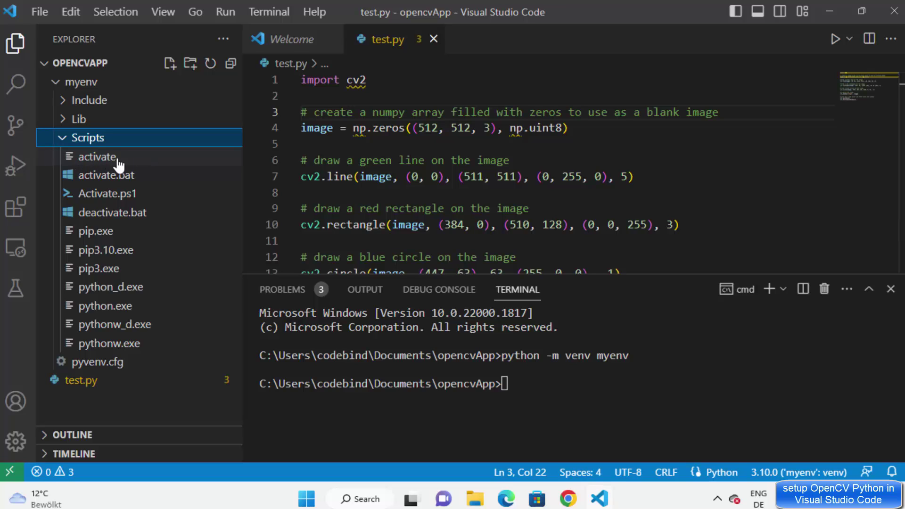
click(63, 137)
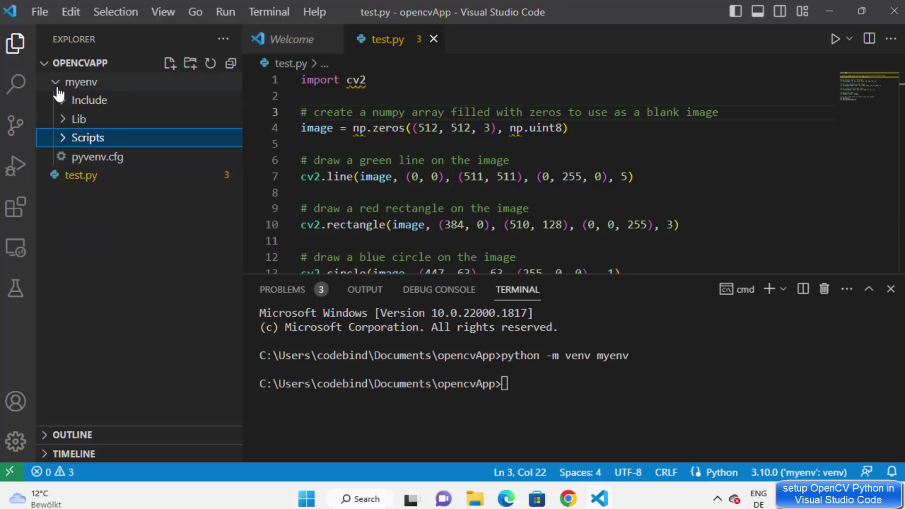
click(57, 84)
Activate the virtual environment by running myenv\Scripts\activate in the terminal.
click(599, 392)
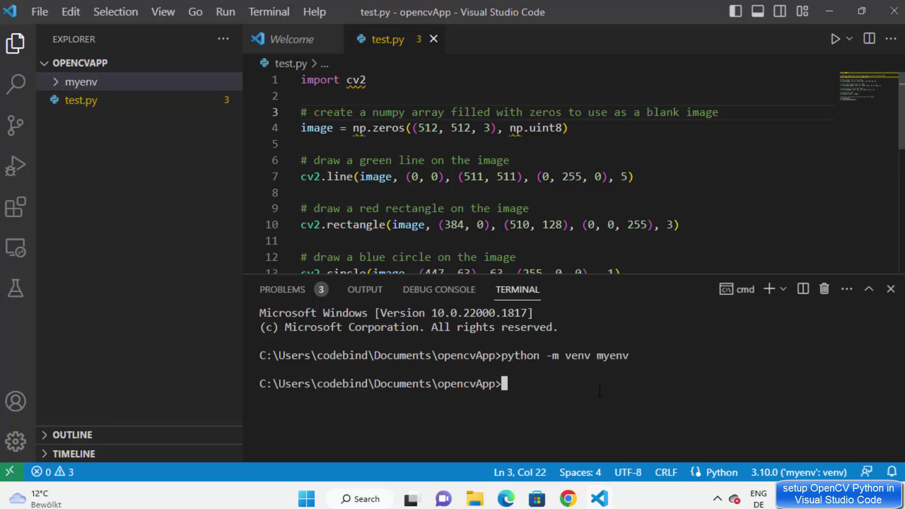
text(myenv\Sc)
key(Tab)
text(\)
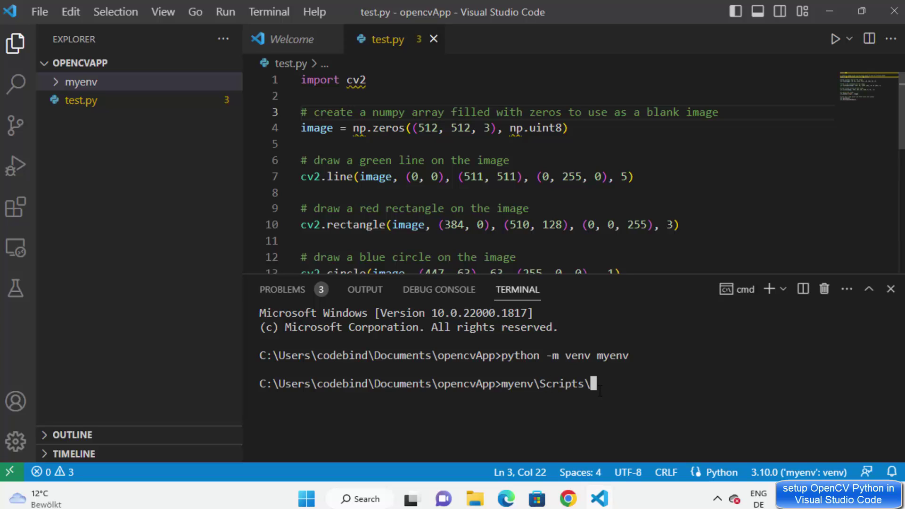
text(activate)
key(Return)
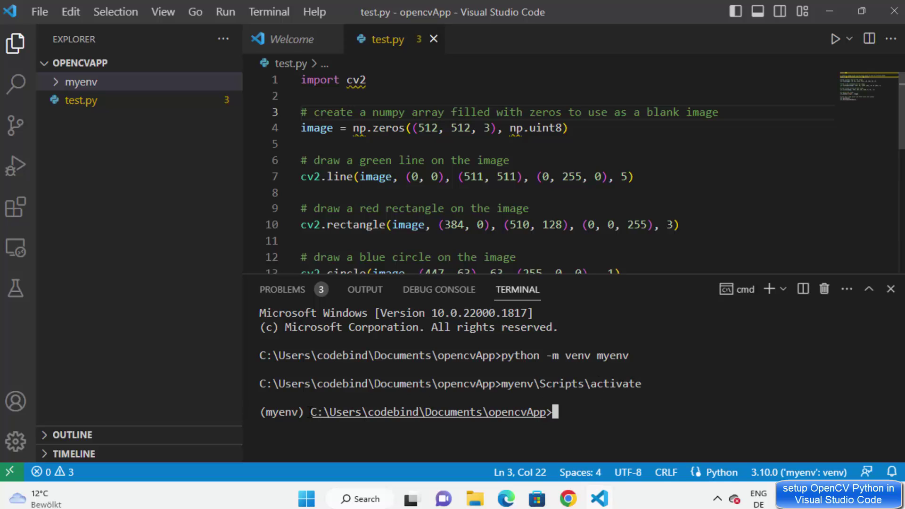
Compare the environment prefix and folder path in the current terminal prompt with the prompt on the line before it.
drag(304, 411, 259, 410)
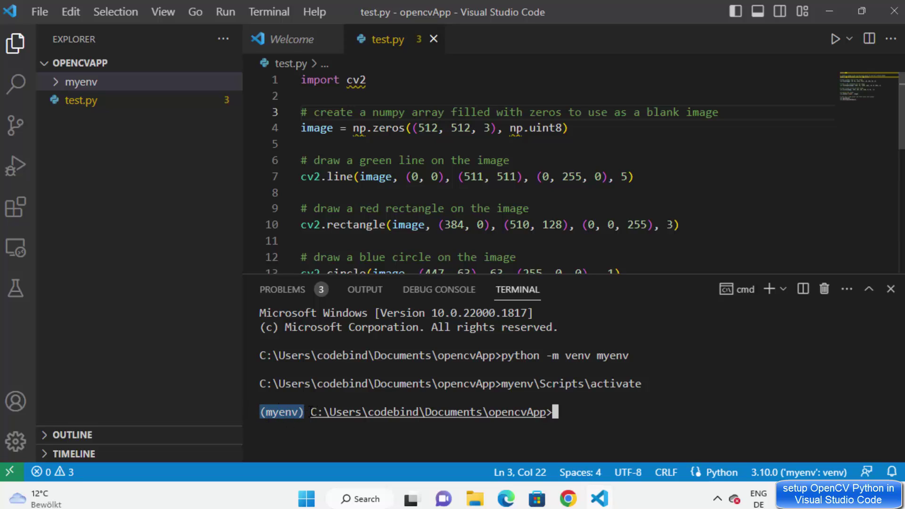
drag(305, 412, 548, 412)
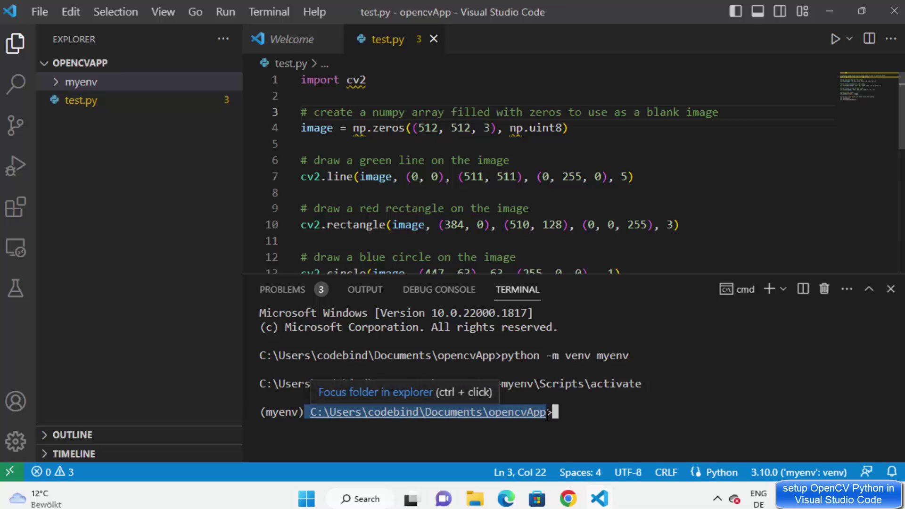
drag(305, 412, 256, 412)
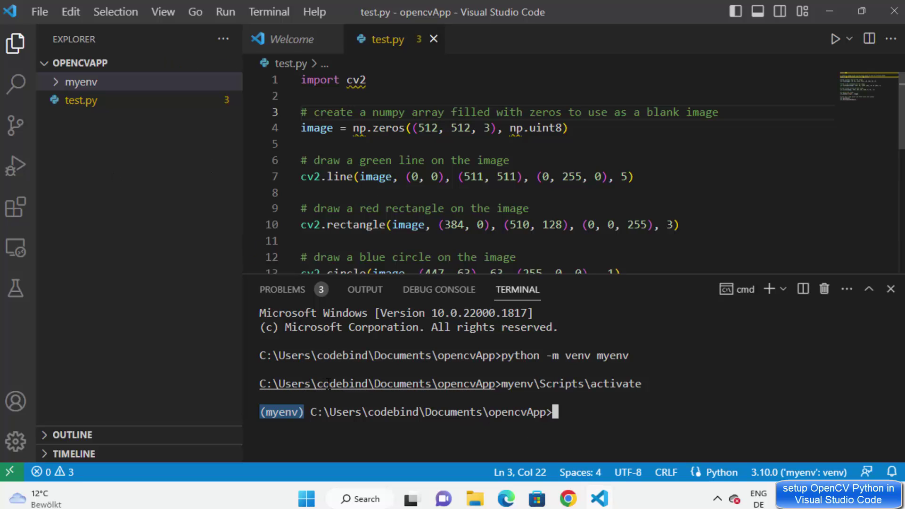
drag(285, 384, 259, 384)
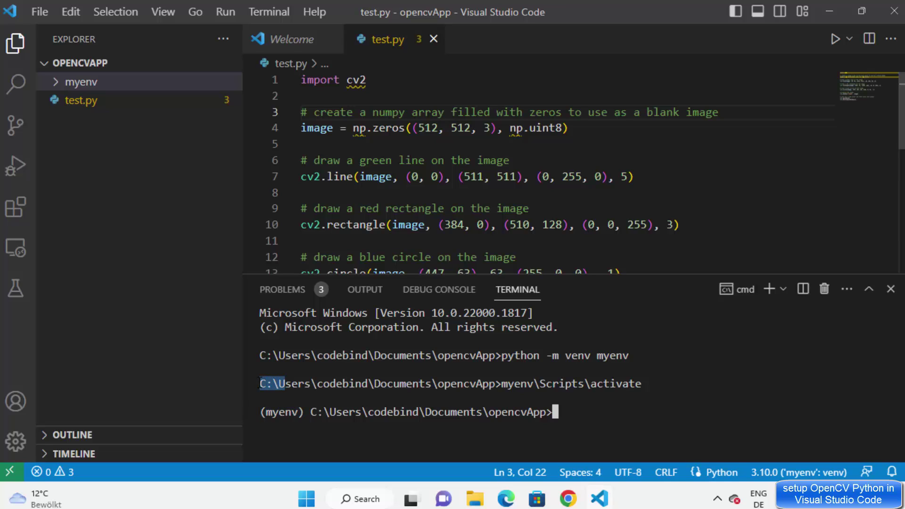
drag(303, 415, 257, 412)
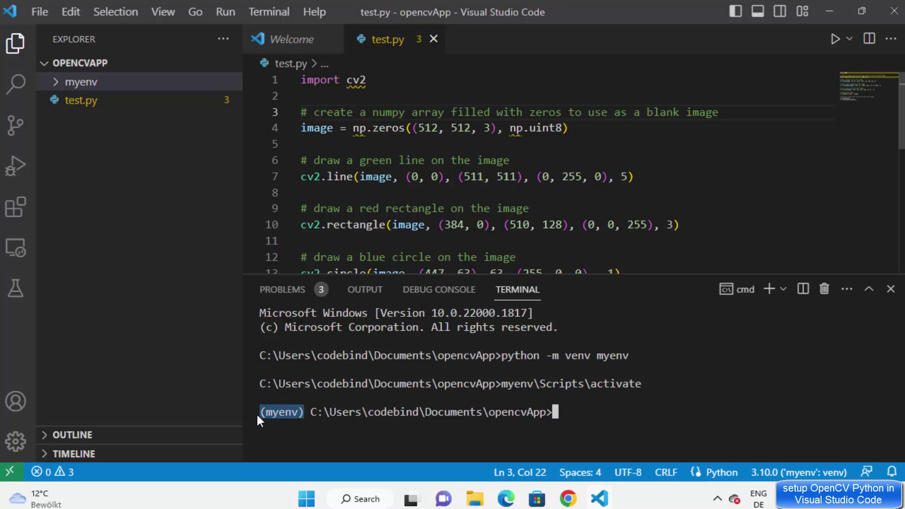
Install OpenCV into the active environment by running pip install opencv-python.
click(583, 407)
text(pi)
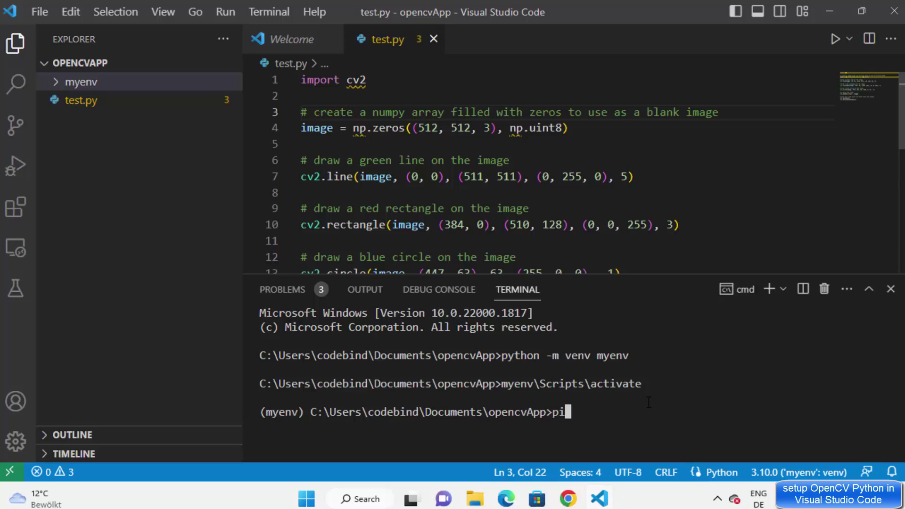
text(p install)
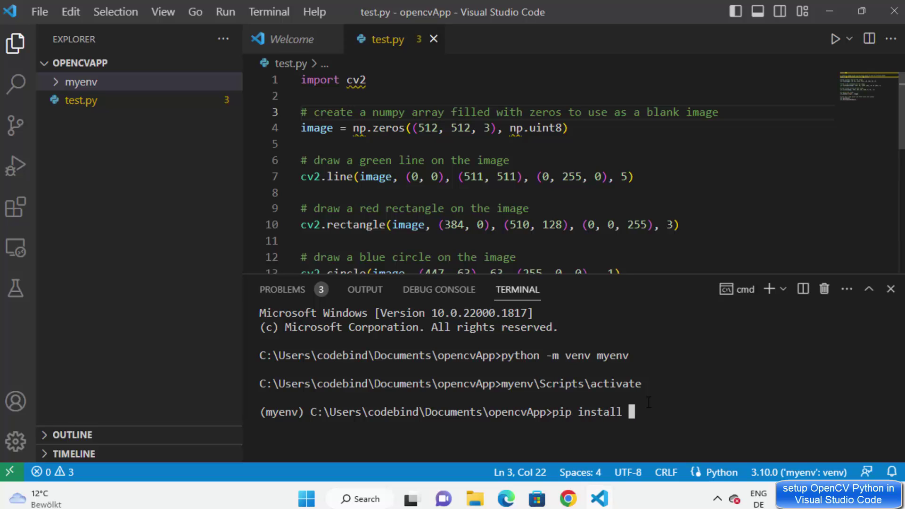
text( opencv-python)
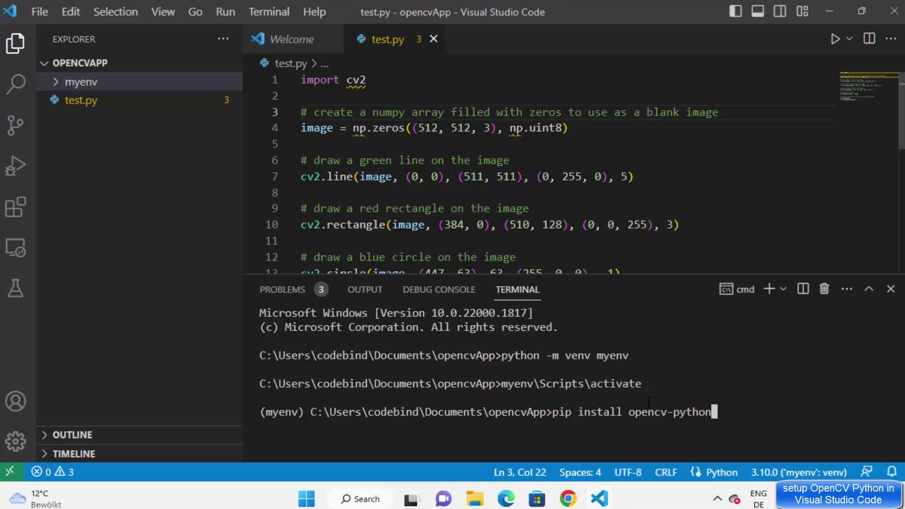
click(353, 79)
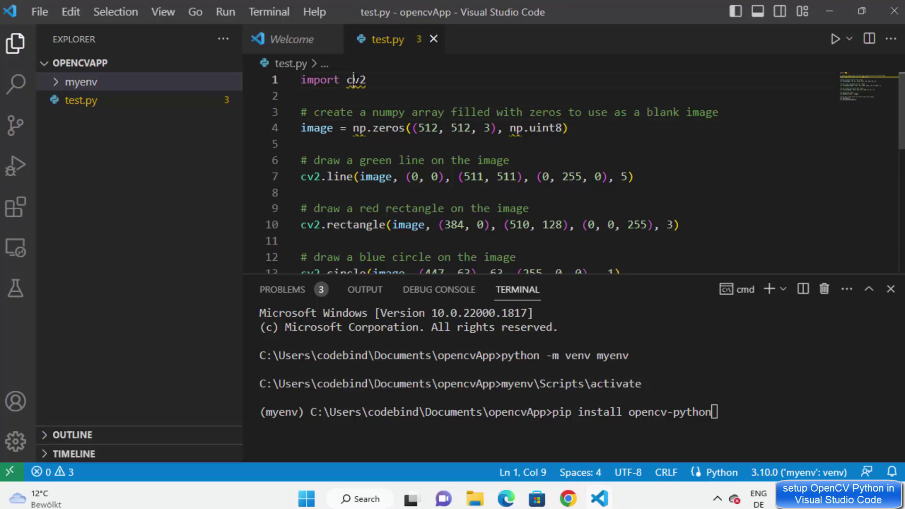
double_click(353, 80)
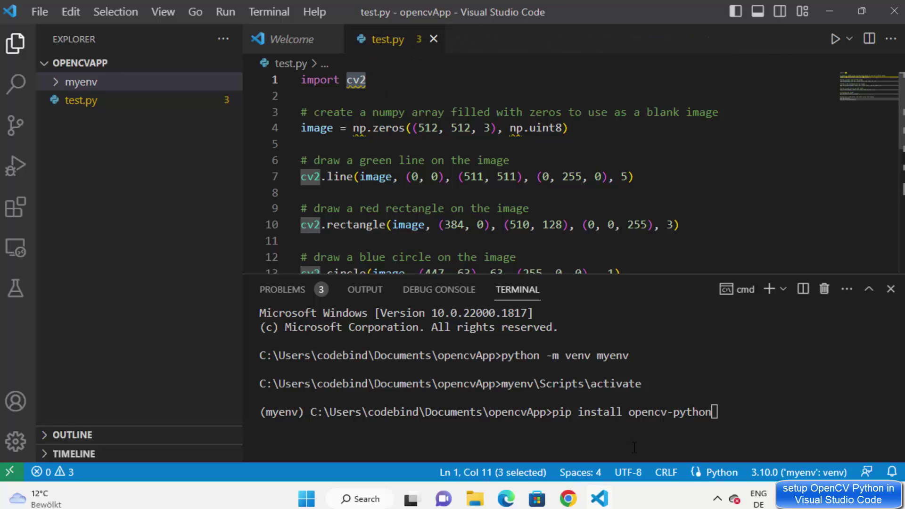
drag(623, 411, 731, 411)
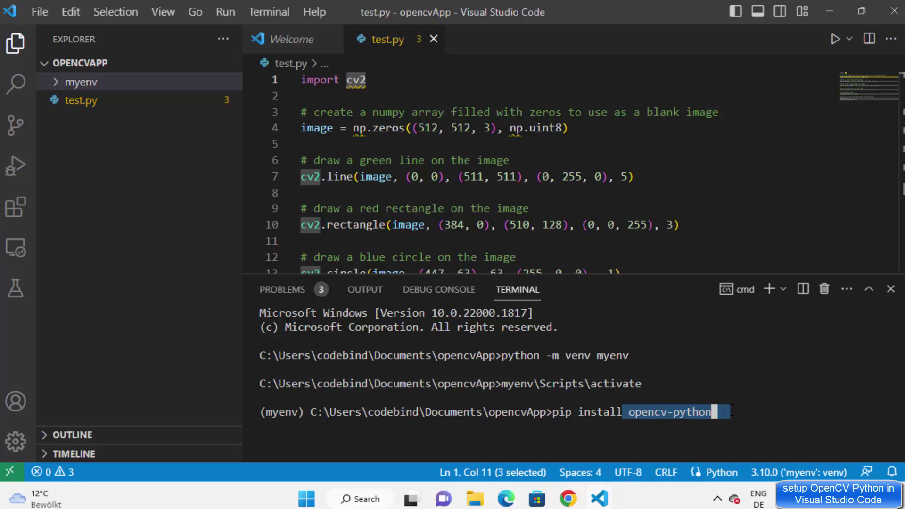
key(ctrl+c)
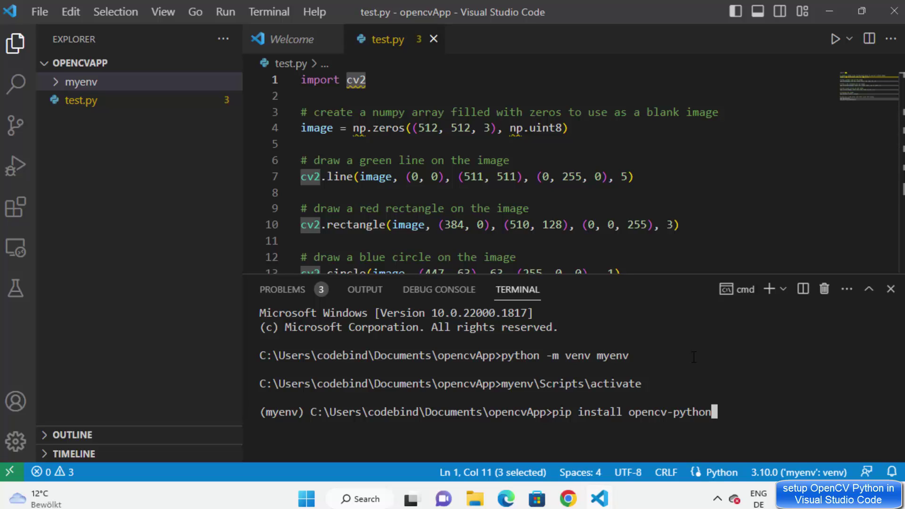
key(Return)
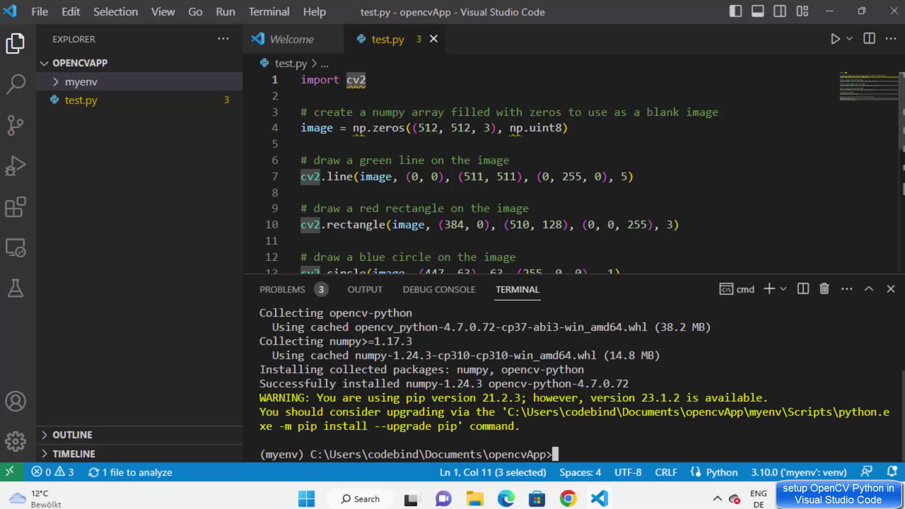
Examine the pip output for the installed packages, their versions and the suggested pip upgrade command.
drag(258, 383, 438, 383)
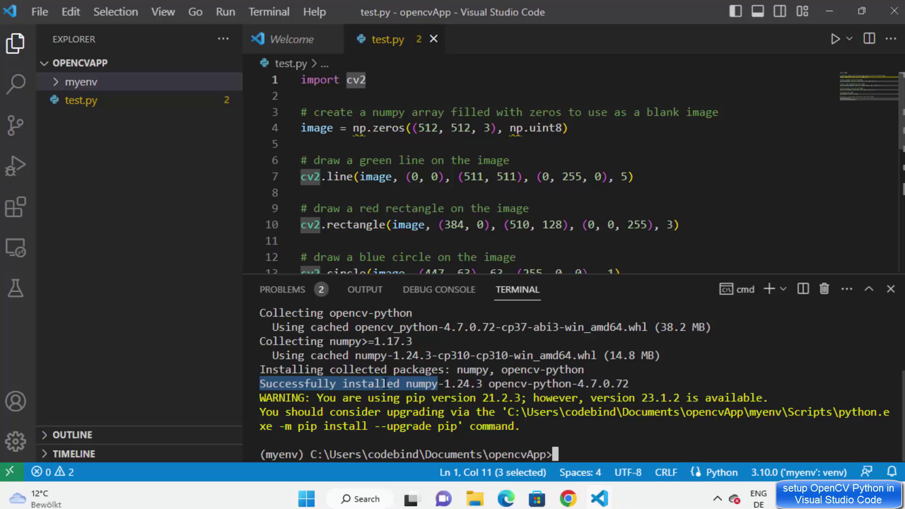
double_click(420, 382)
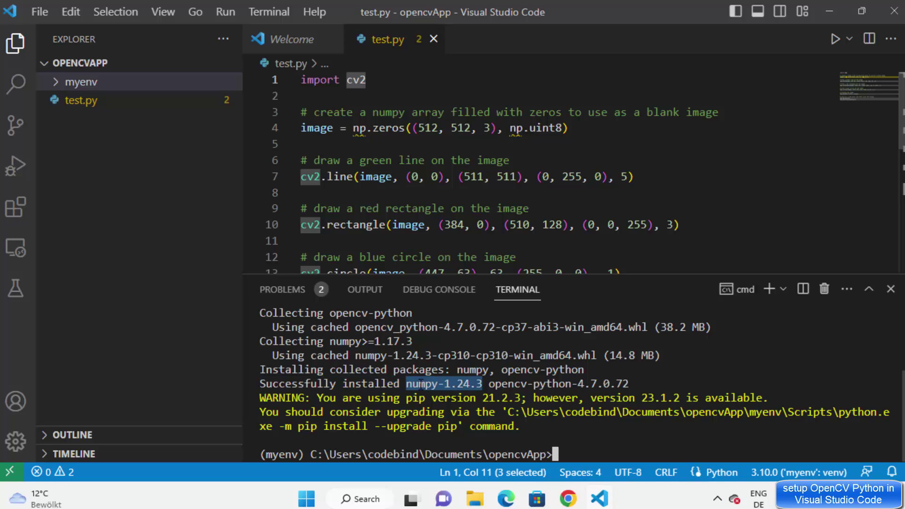
double_click(503, 383)
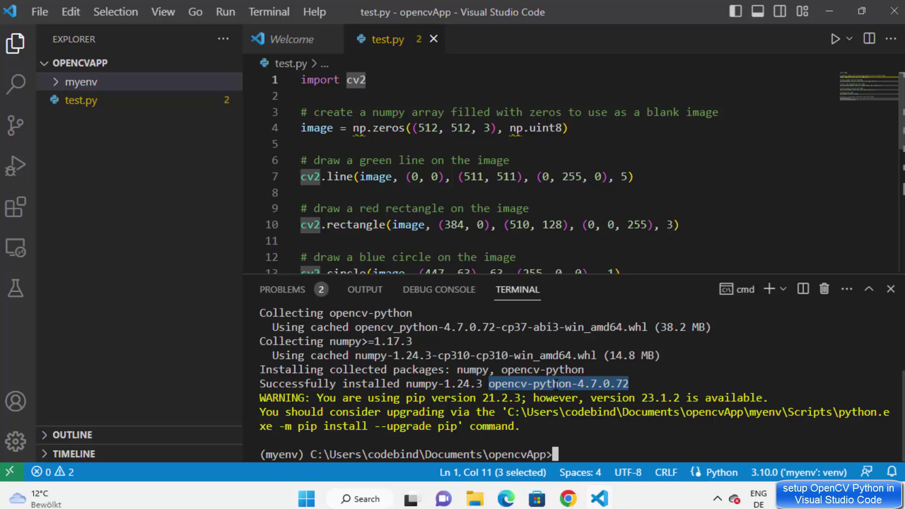
double_click(325, 398)
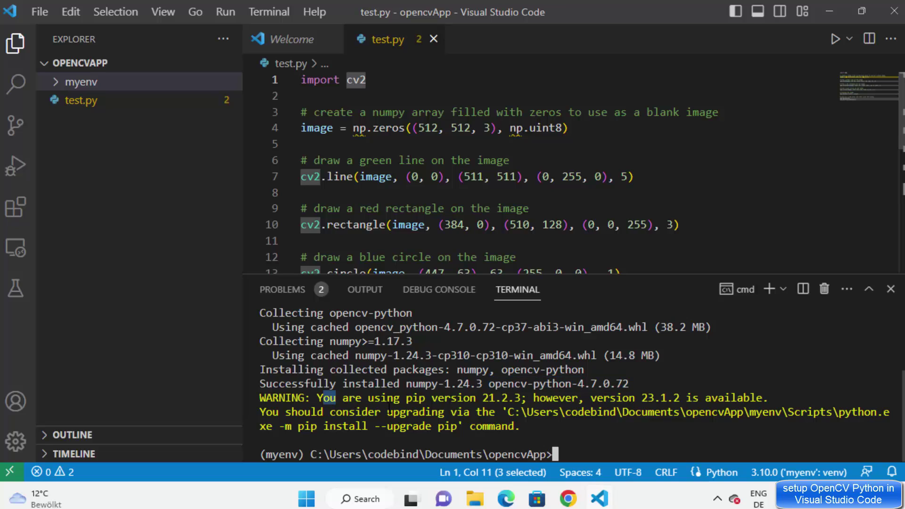
drag(388, 408, 440, 412)
click(512, 416)
drag(298, 426, 345, 427)
drag(405, 430, 843, 415)
right_click(454, 430)
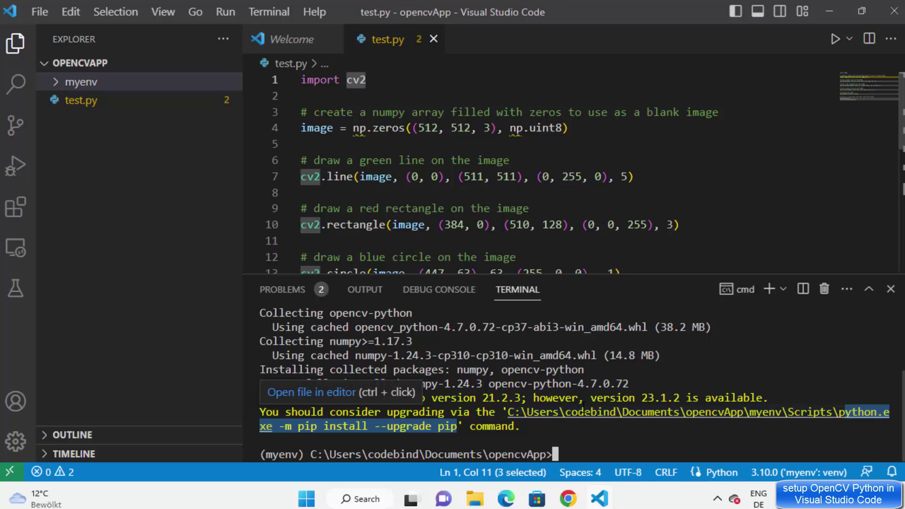
drag(482, 384, 626, 383)
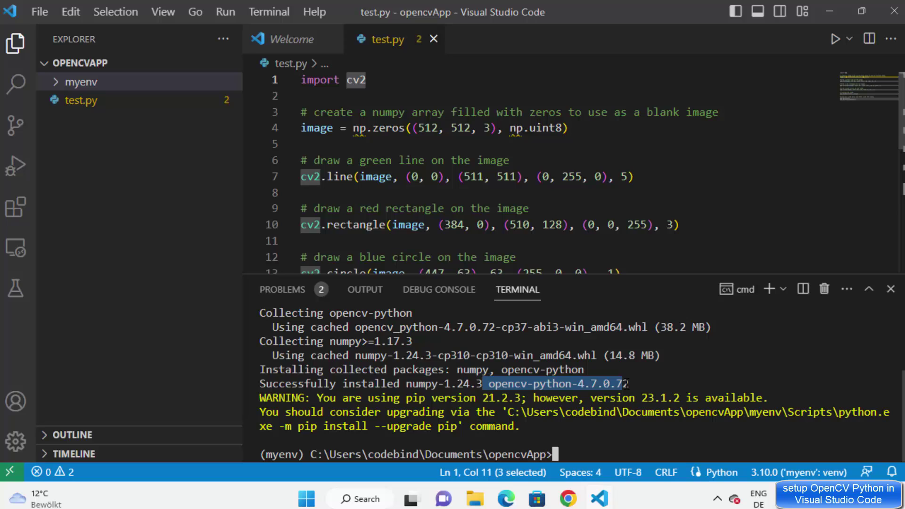
click(608, 451)
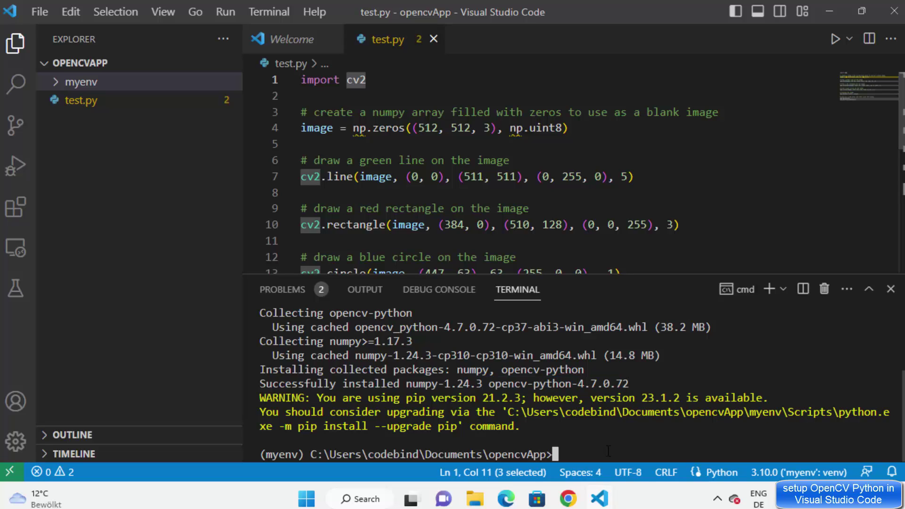
Add import numpy as np on a new line below the cv2 import in test.py, and check the np reference.
mouse_move(357, 82)
click(387, 82)
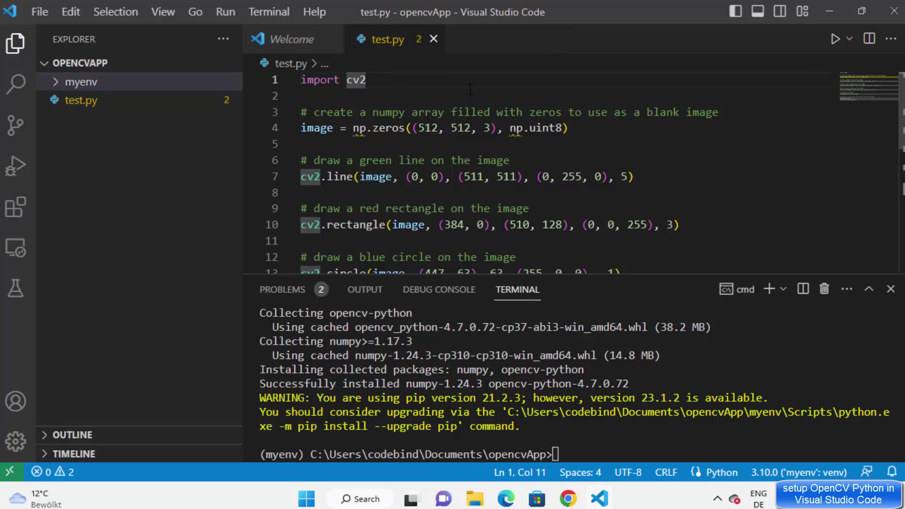
key(Return)
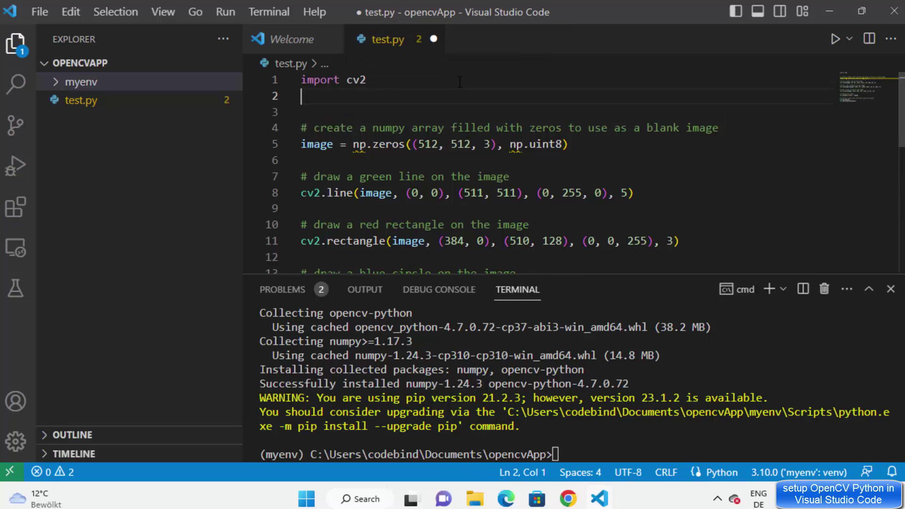
text(import numpy as np)
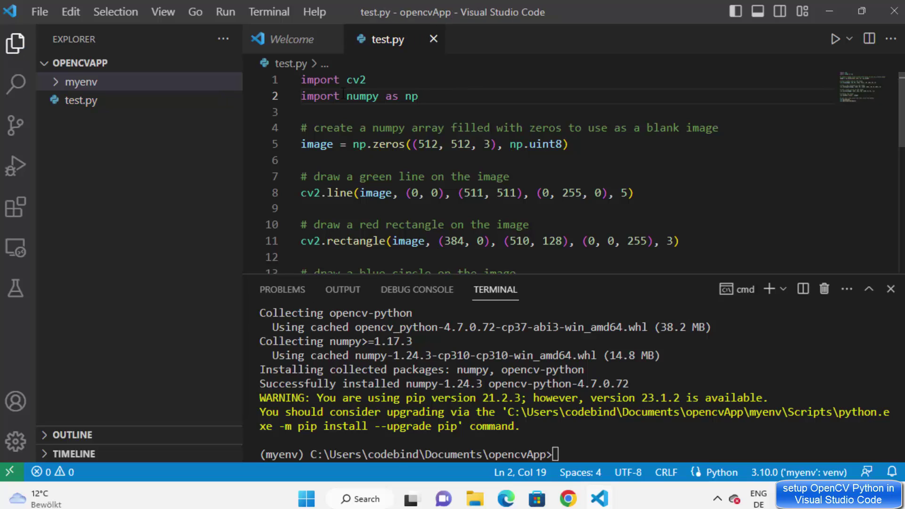
double_click(359, 145)
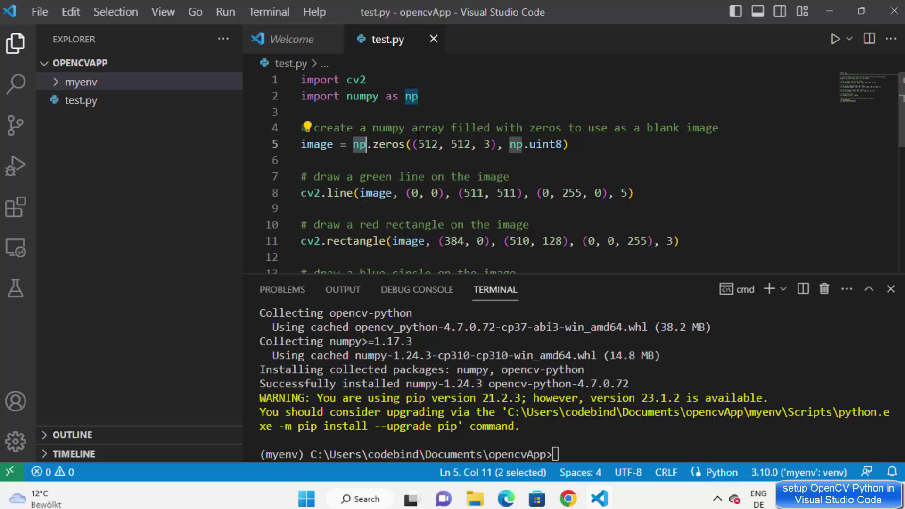
click(420, 96)
Run python test.py in the terminal and move the resulting Image window higher on the screen.
click(593, 429)
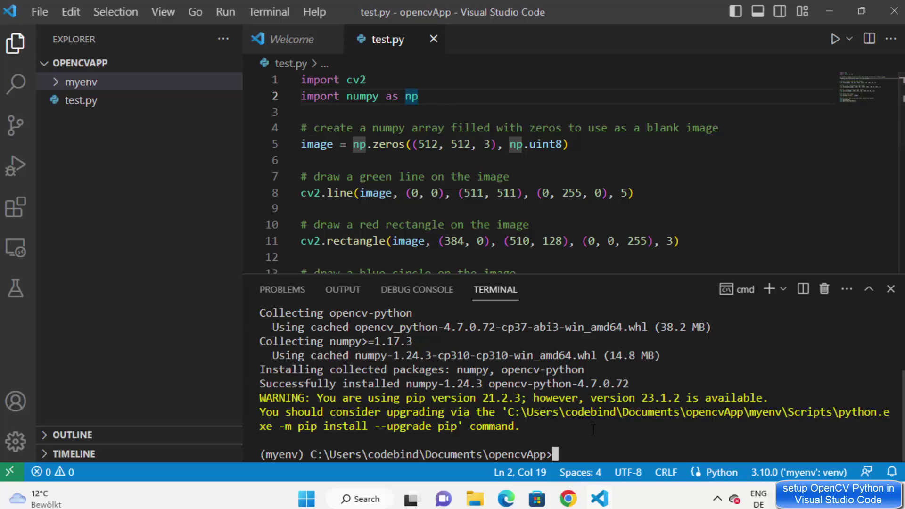
text(python test.py)
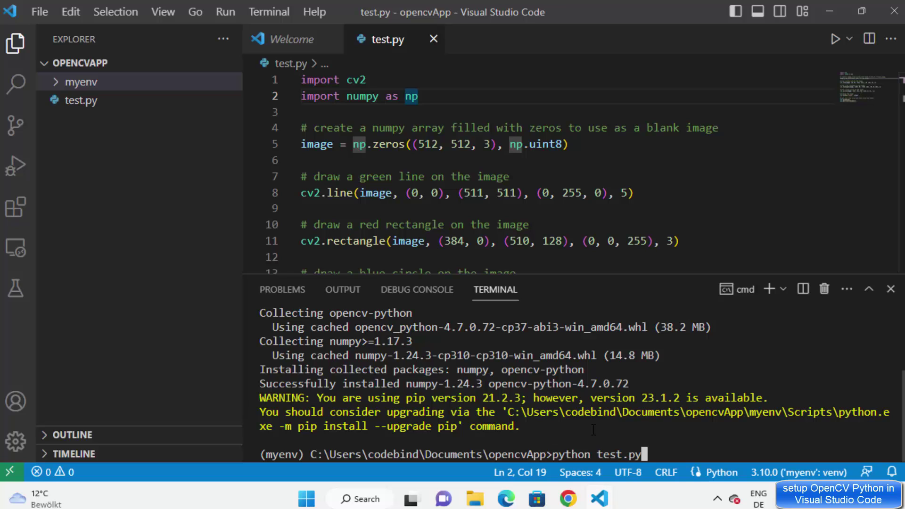
key(Return)
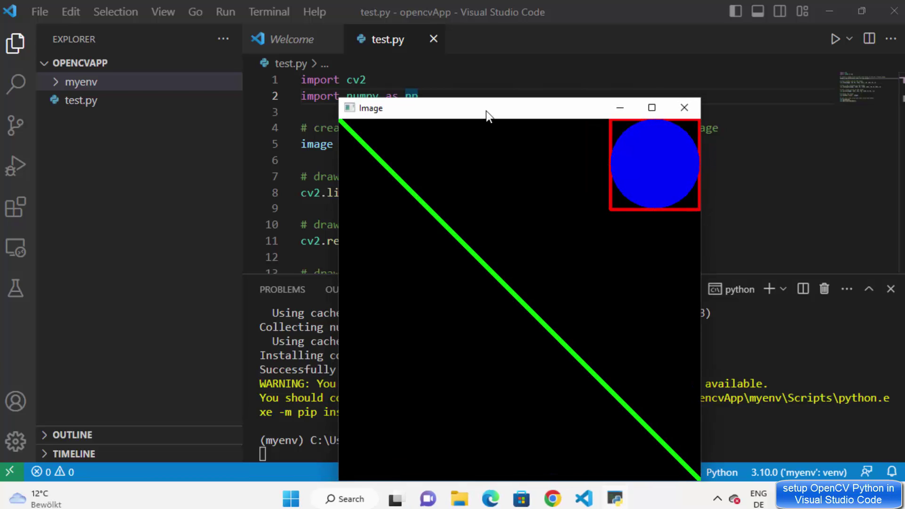
drag(485, 111, 485, 81)
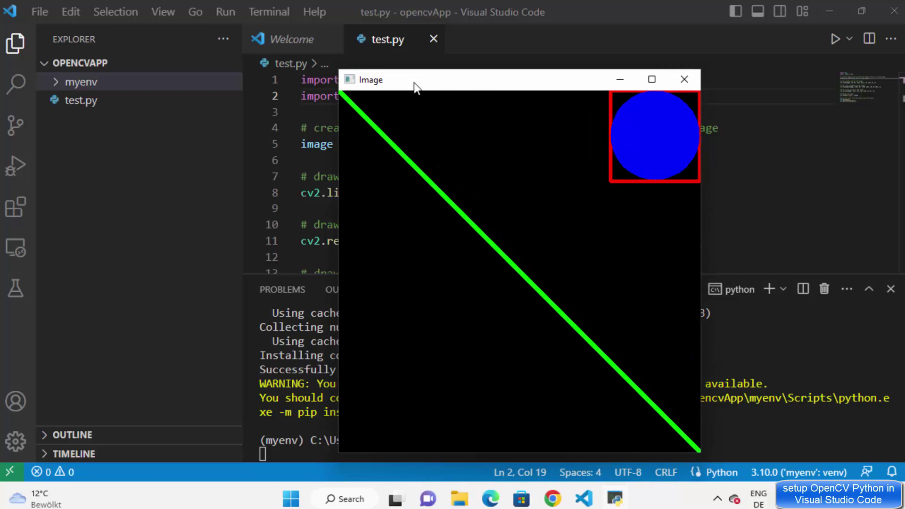